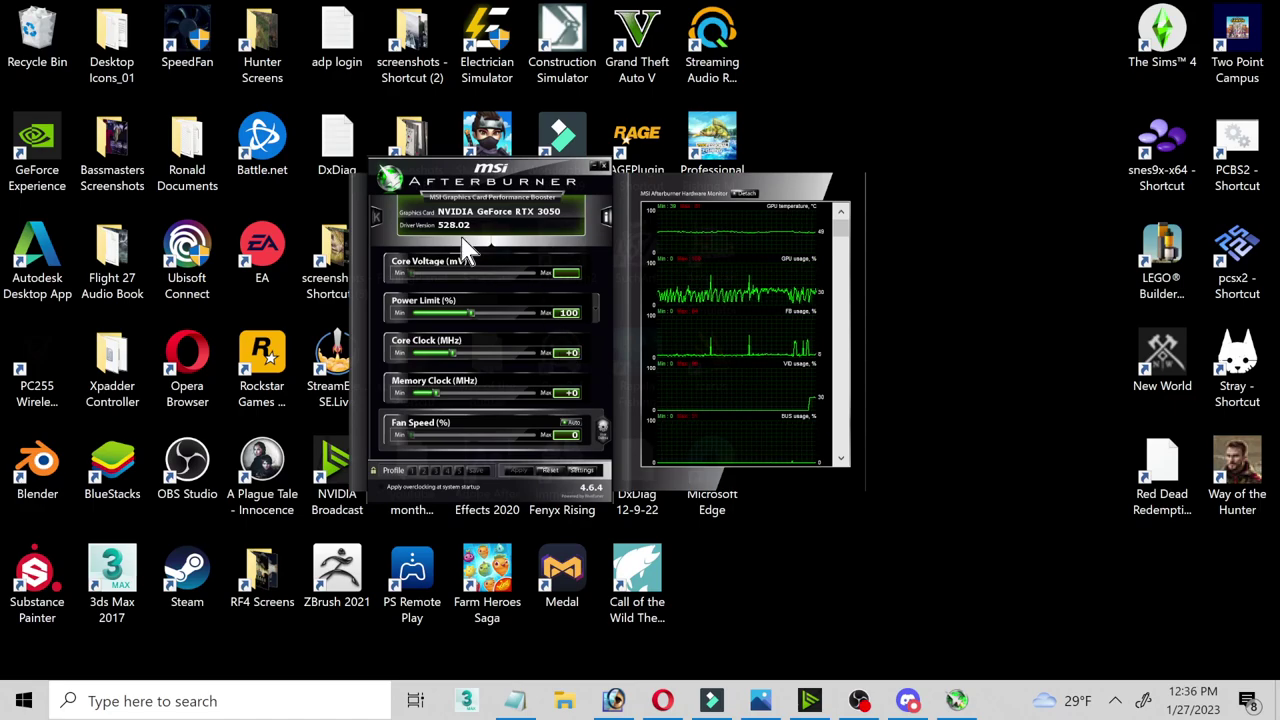
On the Monitoring page of Afterburner settings, enable Show in tray icon for GPU temperature.
{"action": "left_click", "coordinate": [585, 471]}
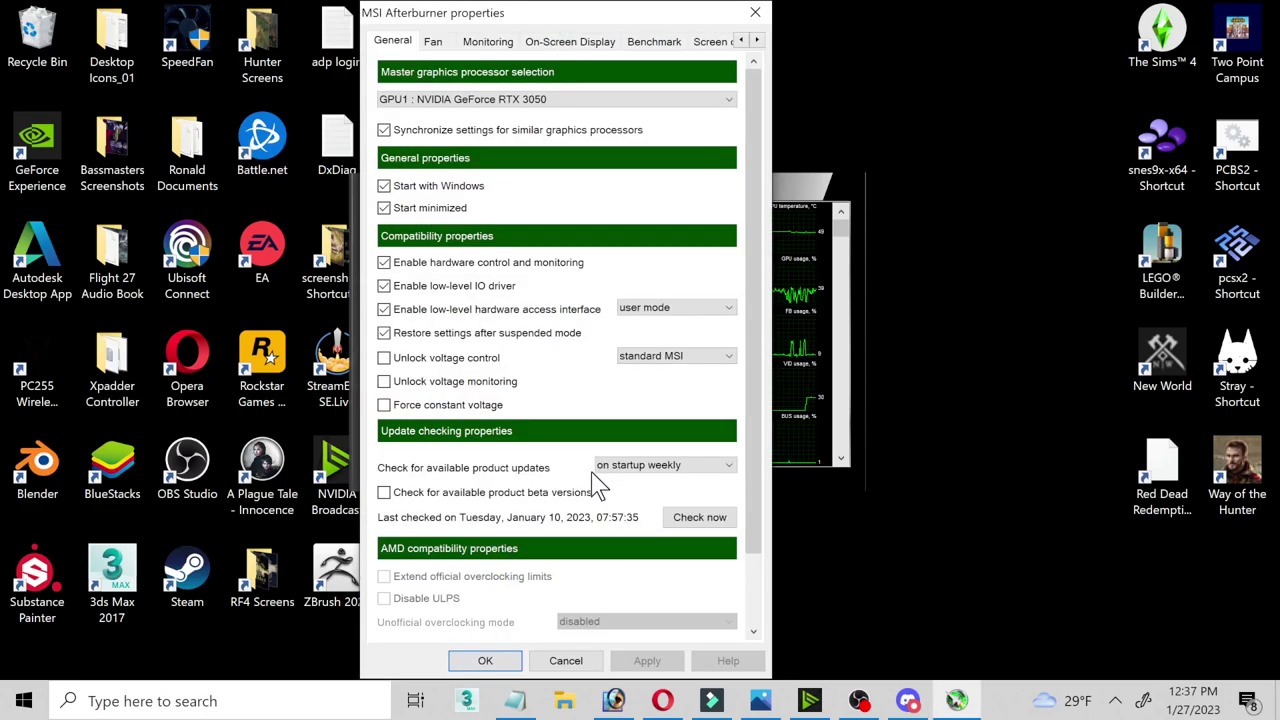
{"action": "left_click", "coordinate": [487, 42]}
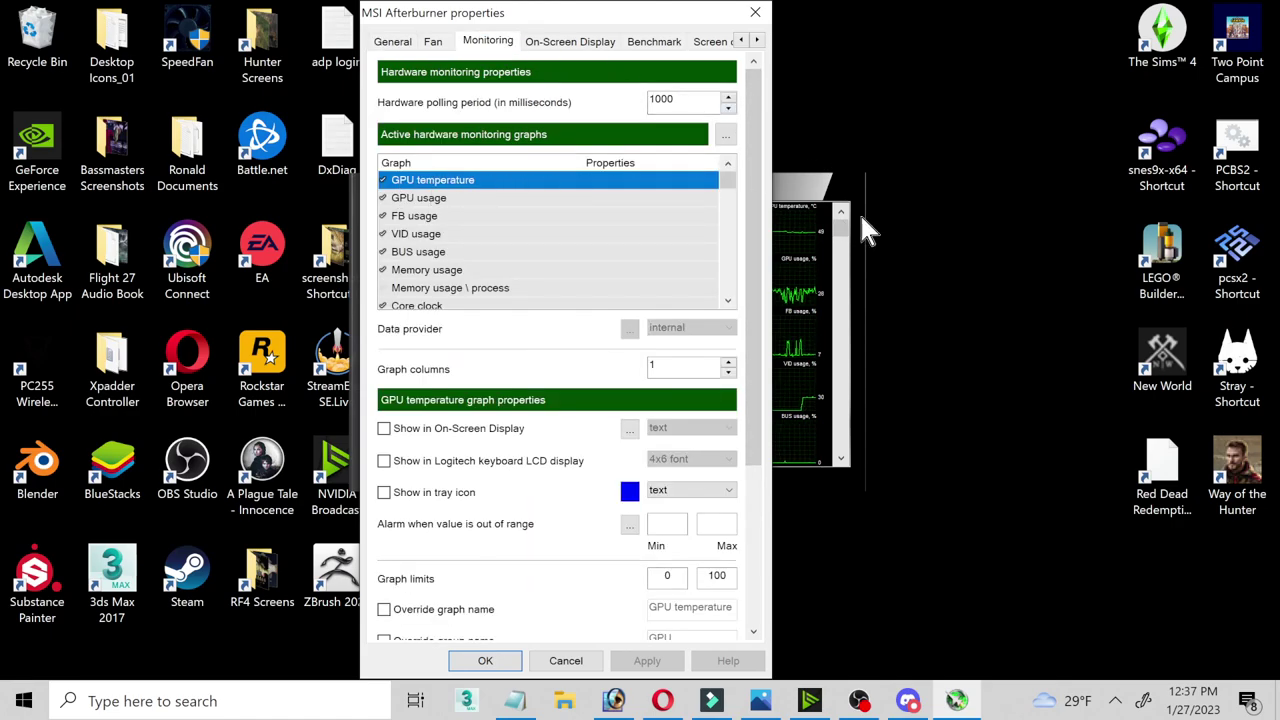
{"action": "left_click", "coordinate": [386, 496]}
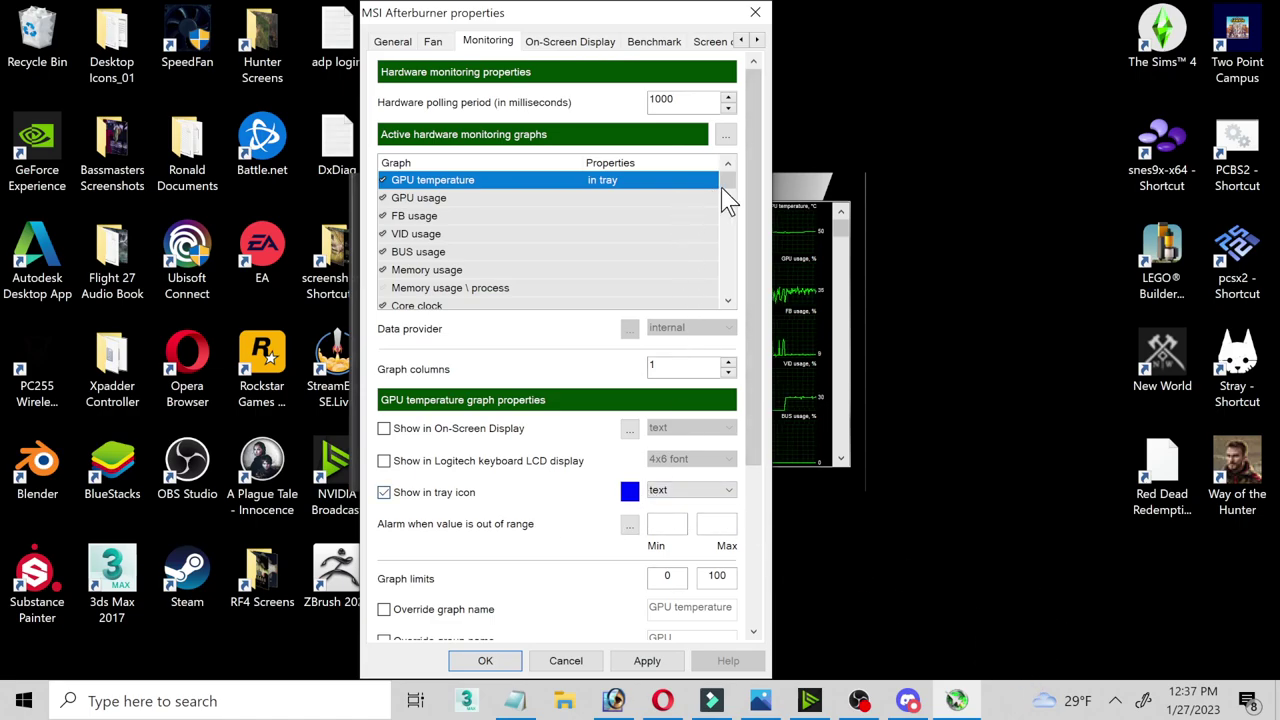
Find CPU1 temperature in the graph list and show it as a red text tray icon.
{"action": "scroll", "coordinate": [738, 224], "scroll_direction": "down", "scroll_amount": 1}
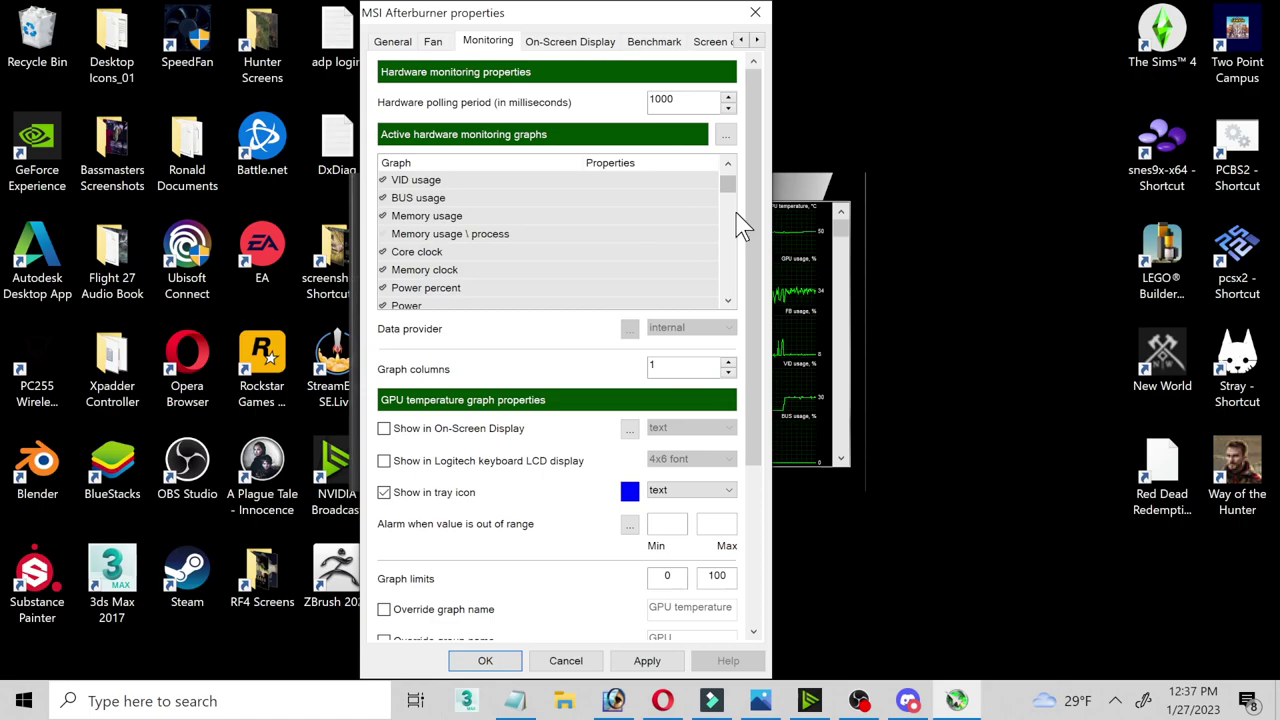
{"action": "scroll", "coordinate": [740, 224], "scroll_direction": "down", "scroll_amount": 1}
{"action": "scroll", "coordinate": [737, 232], "scroll_direction": "up", "scroll_amount": 2}
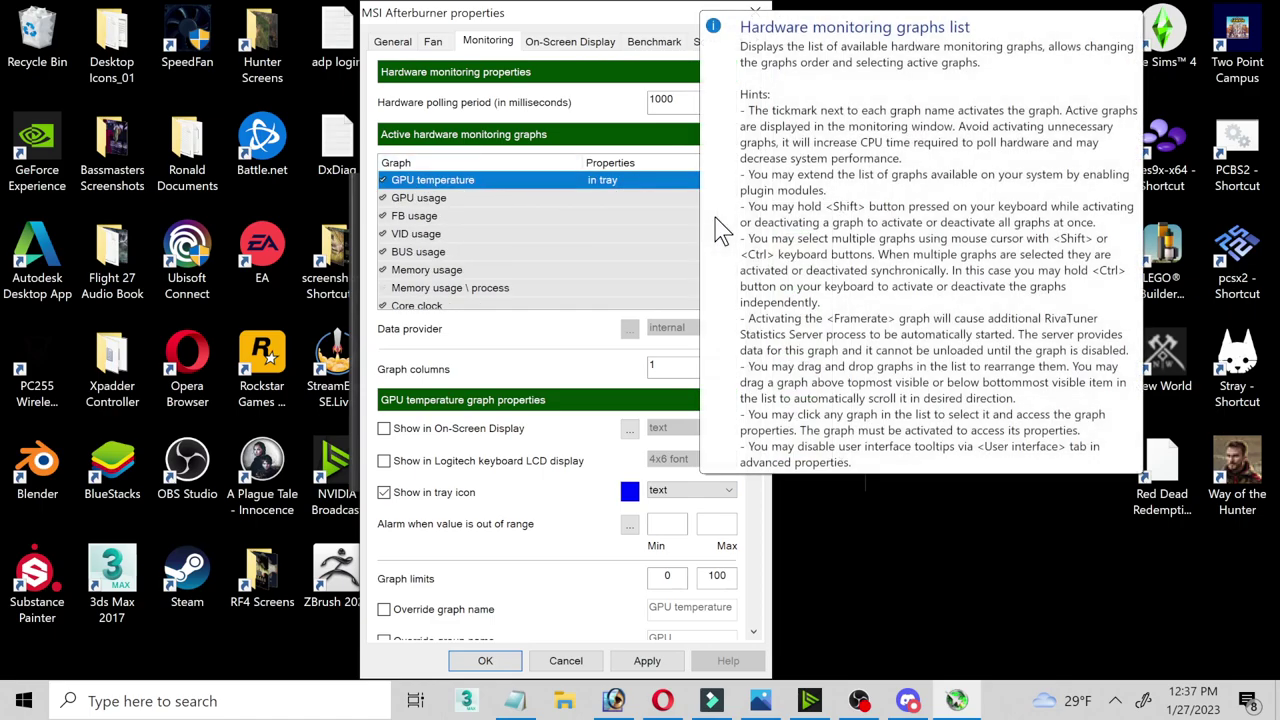
{"action": "scroll", "coordinate": [700, 230], "scroll_direction": "down", "scroll_amount": 1}
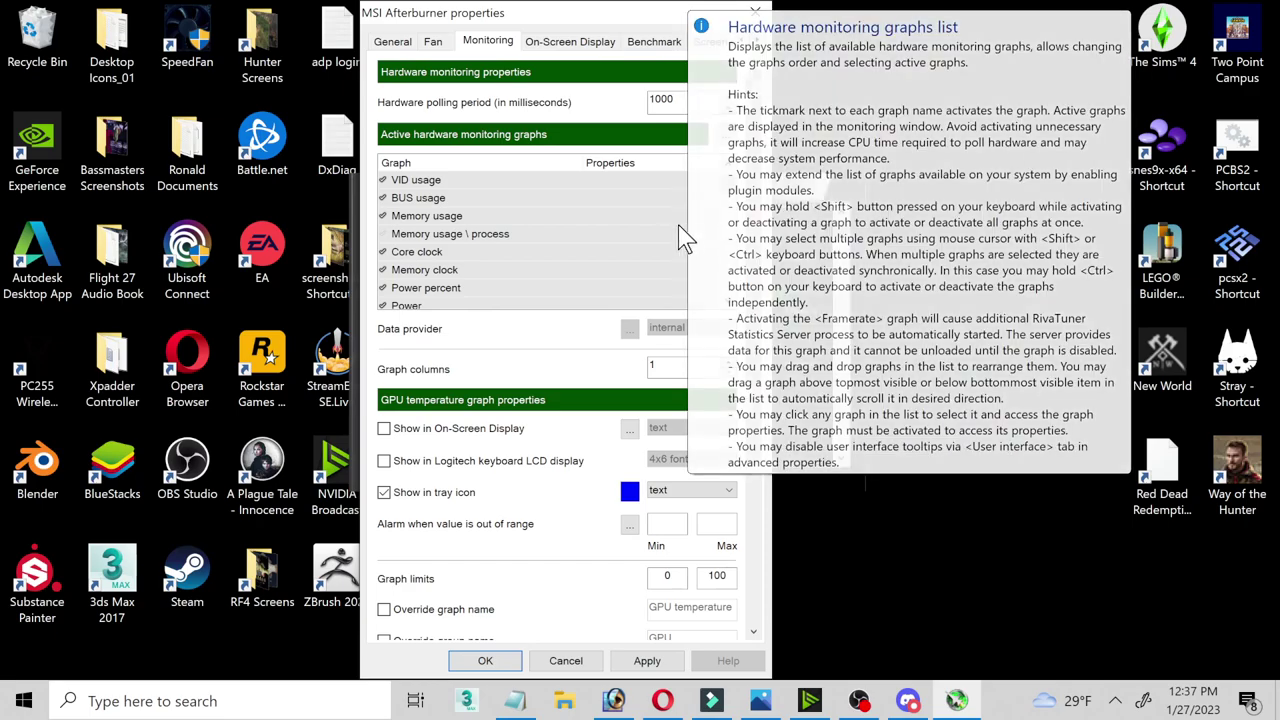
{"action": "scroll", "coordinate": [718, 248], "scroll_direction": "down", "scroll_amount": 2}
{"action": "scroll", "coordinate": [735, 255], "scroll_direction": "down", "scroll_amount": 1}
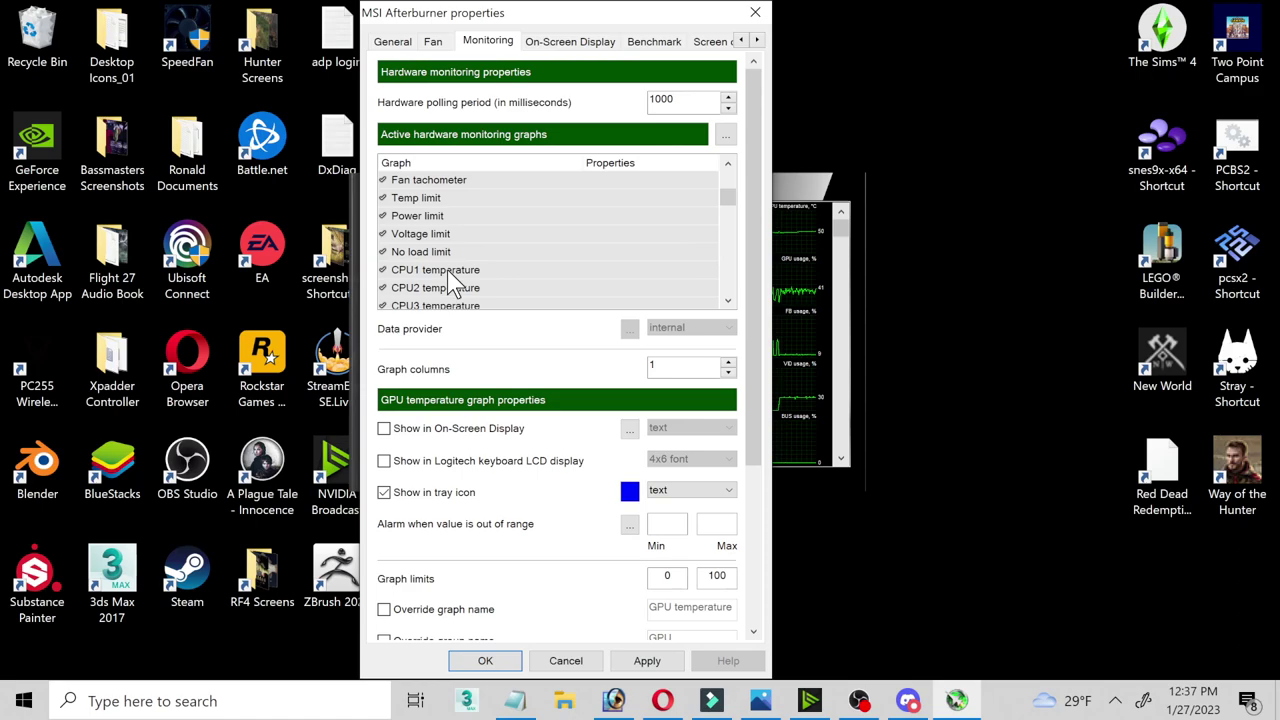
{"action": "left_click", "coordinate": [430, 271]}
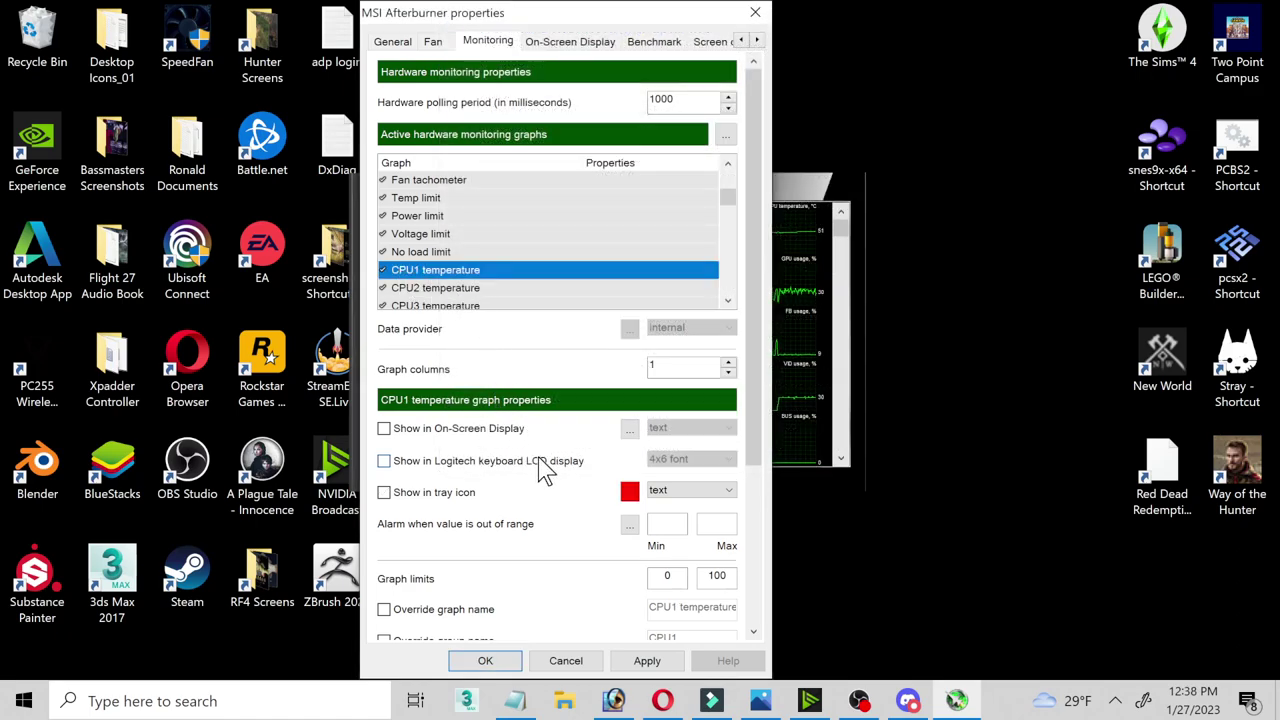
{"action": "left_click", "coordinate": [385, 494]}
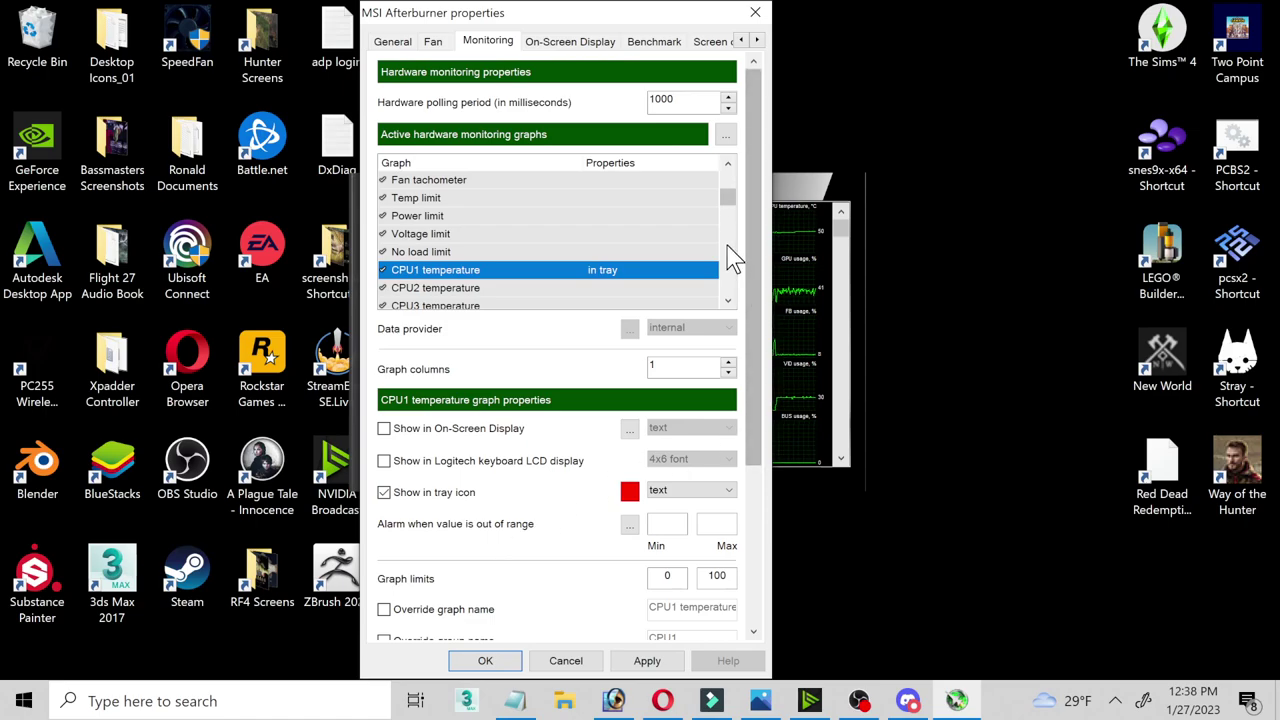
Scroll through the monitoring graph list to review the remaining entries.
{"action": "scroll", "coordinate": [733, 266], "scroll_direction": "down", "scroll_amount": 4}
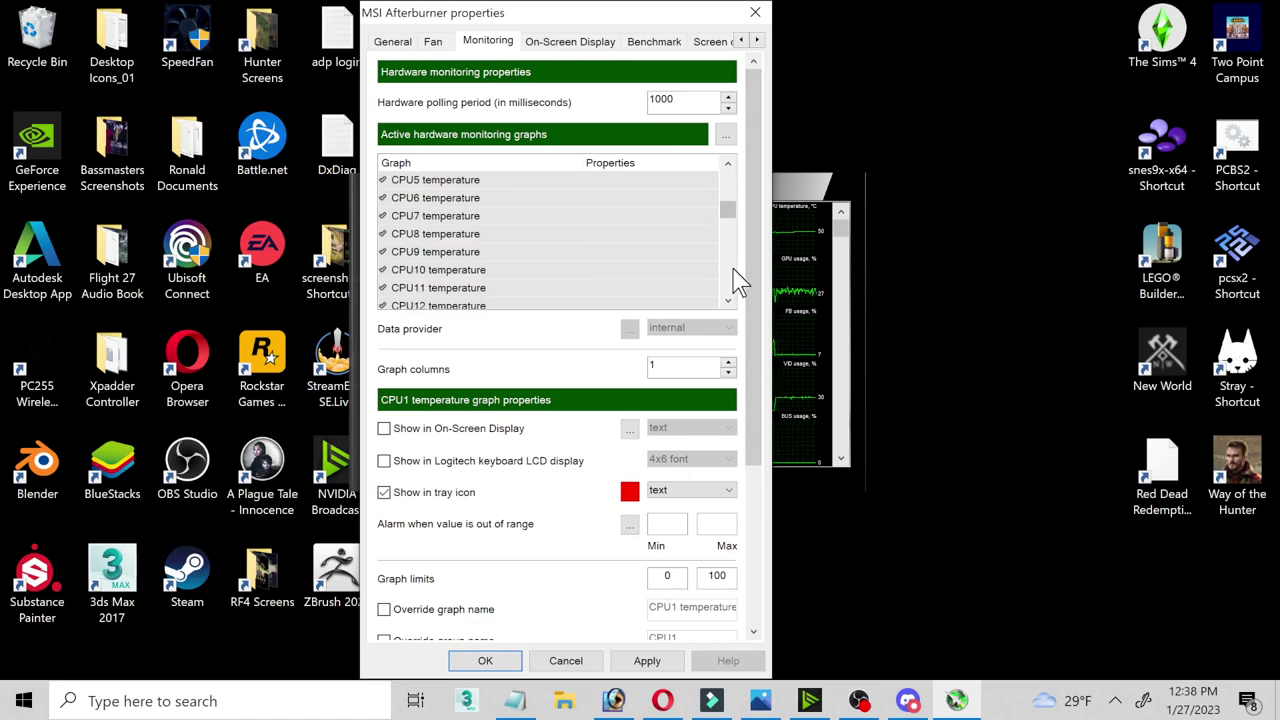
{"action": "scroll", "coordinate": [734, 270], "scroll_direction": "down", "scroll_amount": 4}
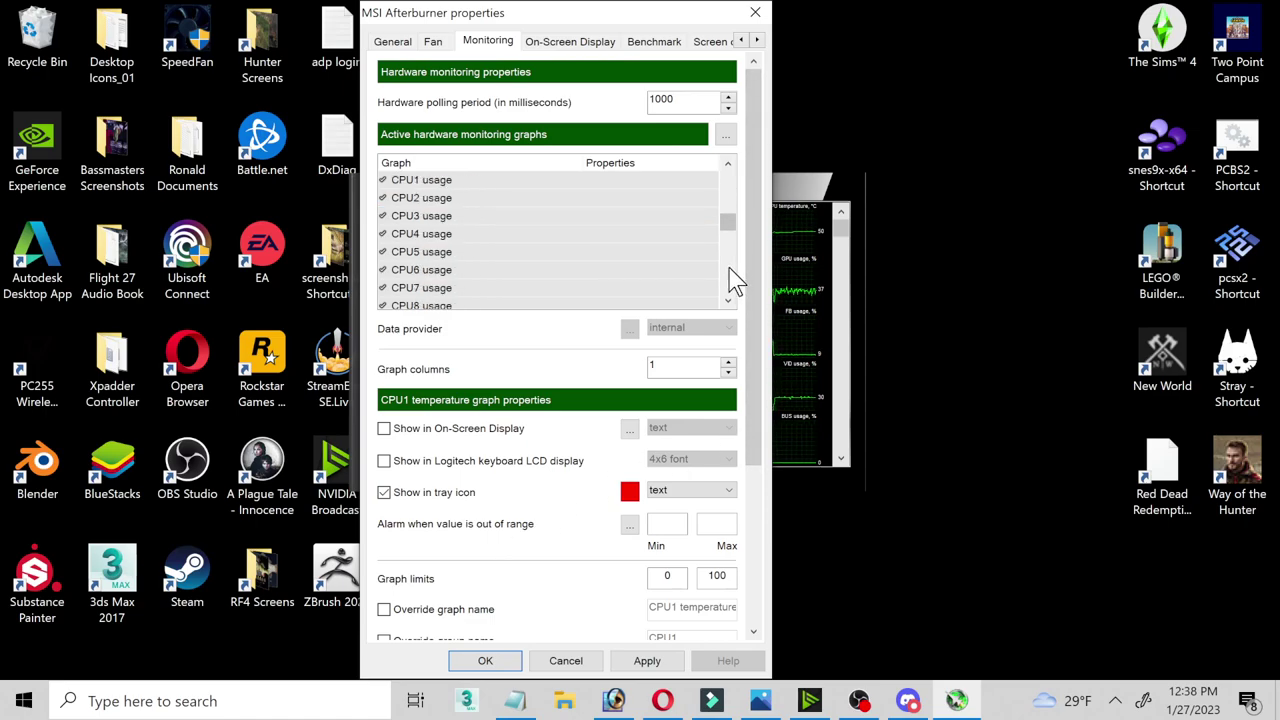
{"action": "scroll", "coordinate": [730, 275], "scroll_direction": "down", "scroll_amount": 5}
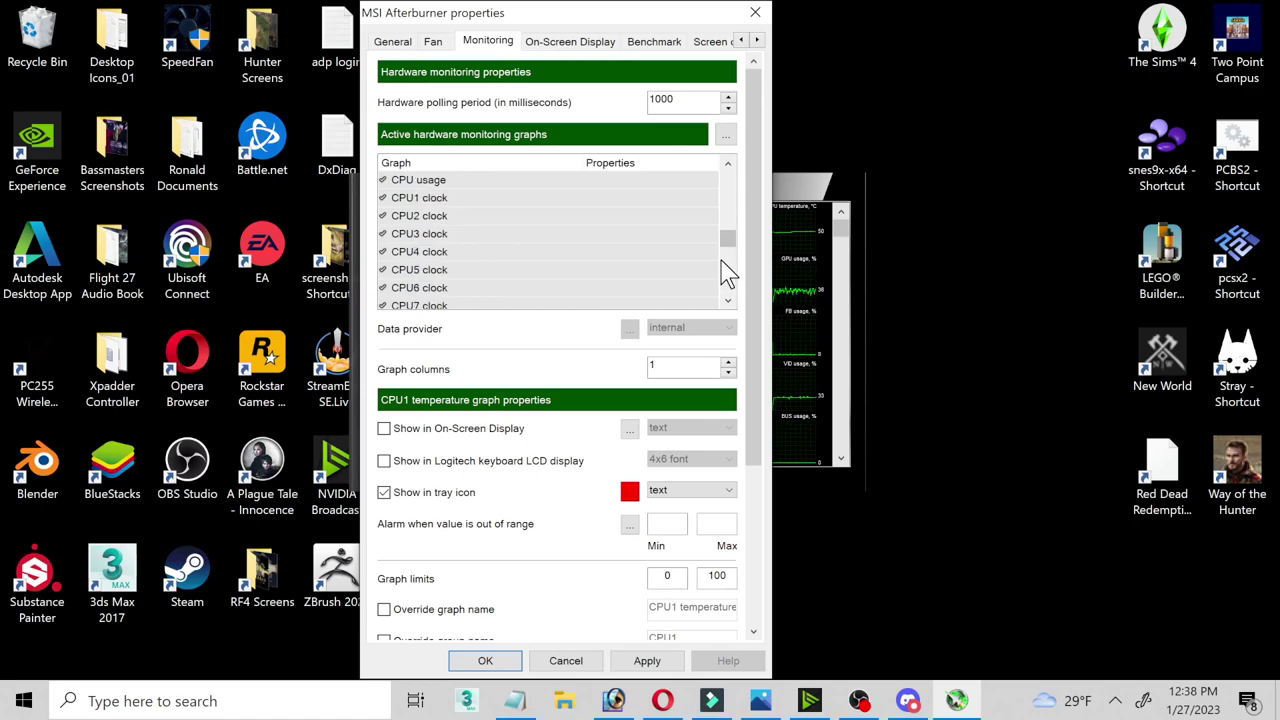
{"action": "scroll", "coordinate": [727, 272], "scroll_direction": "down", "scroll_amount": 2}
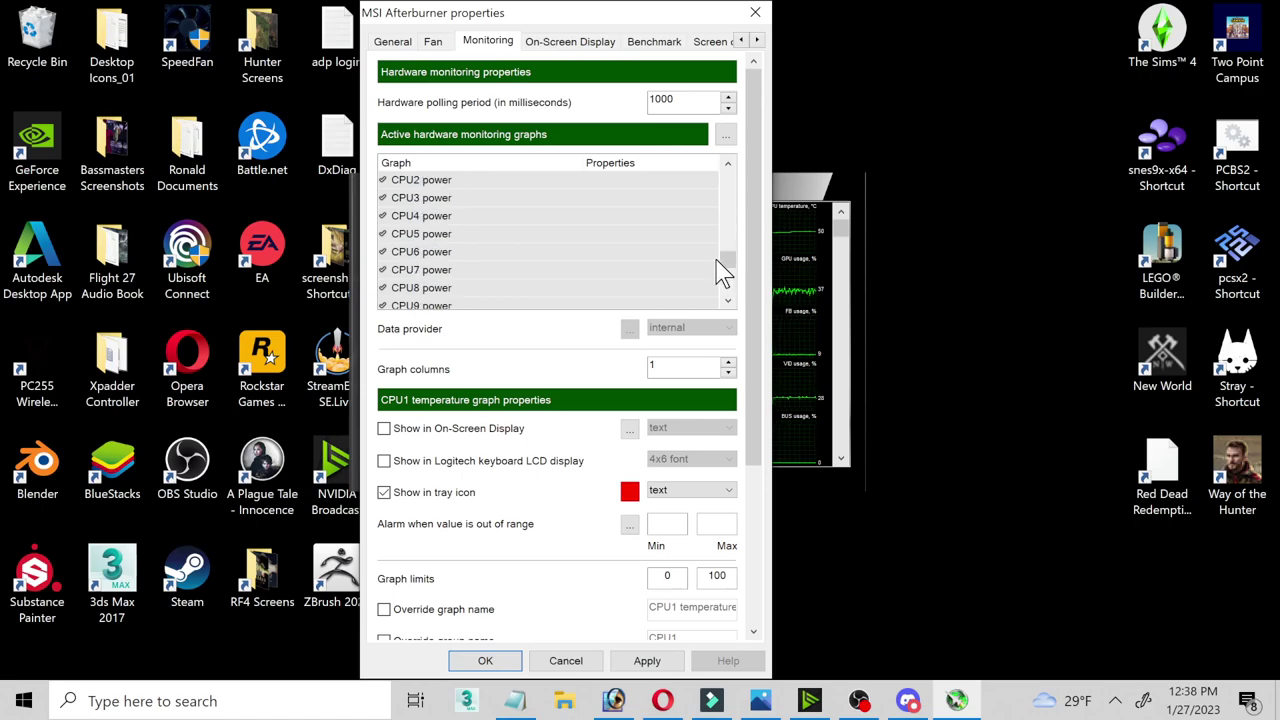
{"action": "scroll", "coordinate": [731, 285], "scroll_direction": "up", "scroll_amount": 7}
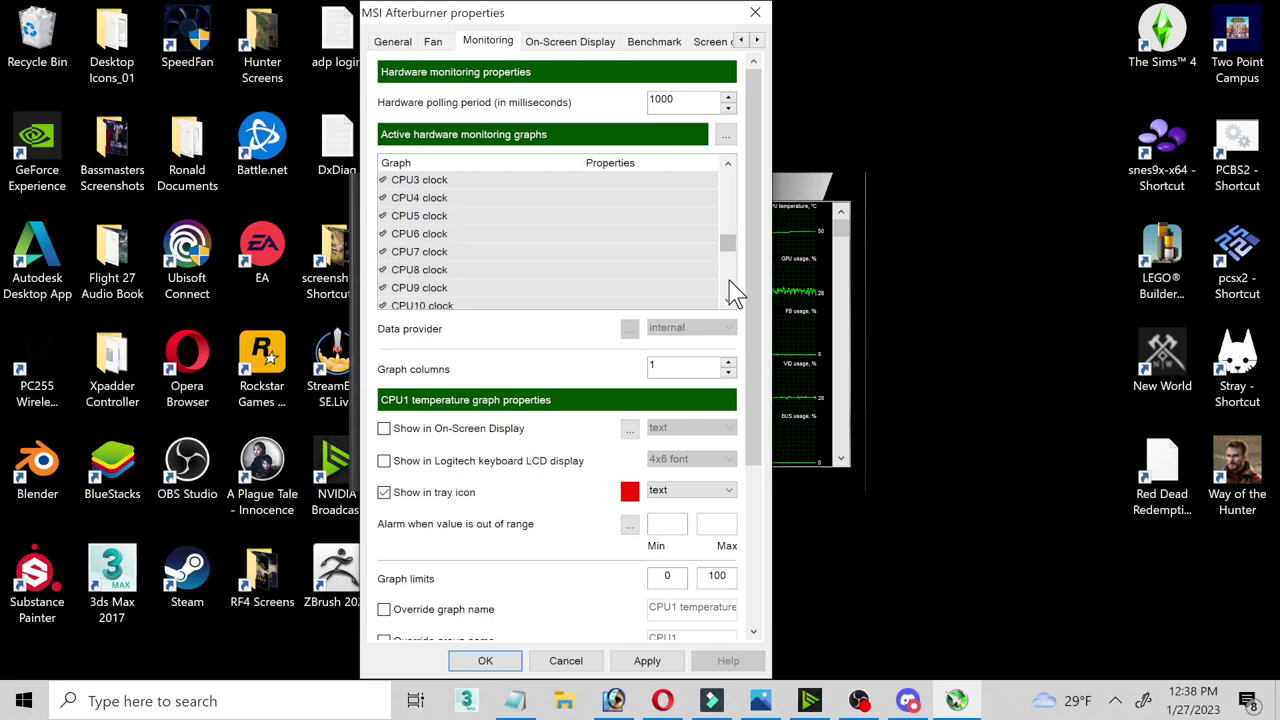
{"action": "scroll", "coordinate": [735, 293], "scroll_direction": "up", "scroll_amount": 2}
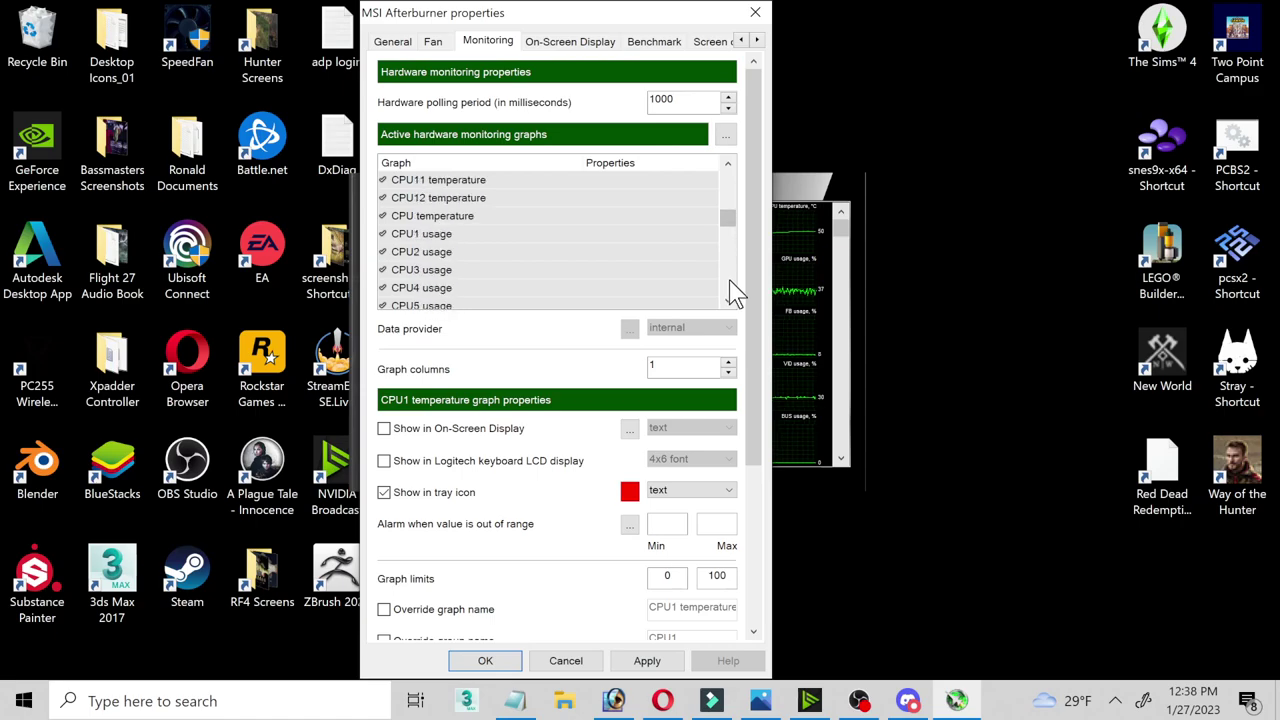
{"action": "scroll", "coordinate": [735, 293], "scroll_direction": "up", "scroll_amount": 5}
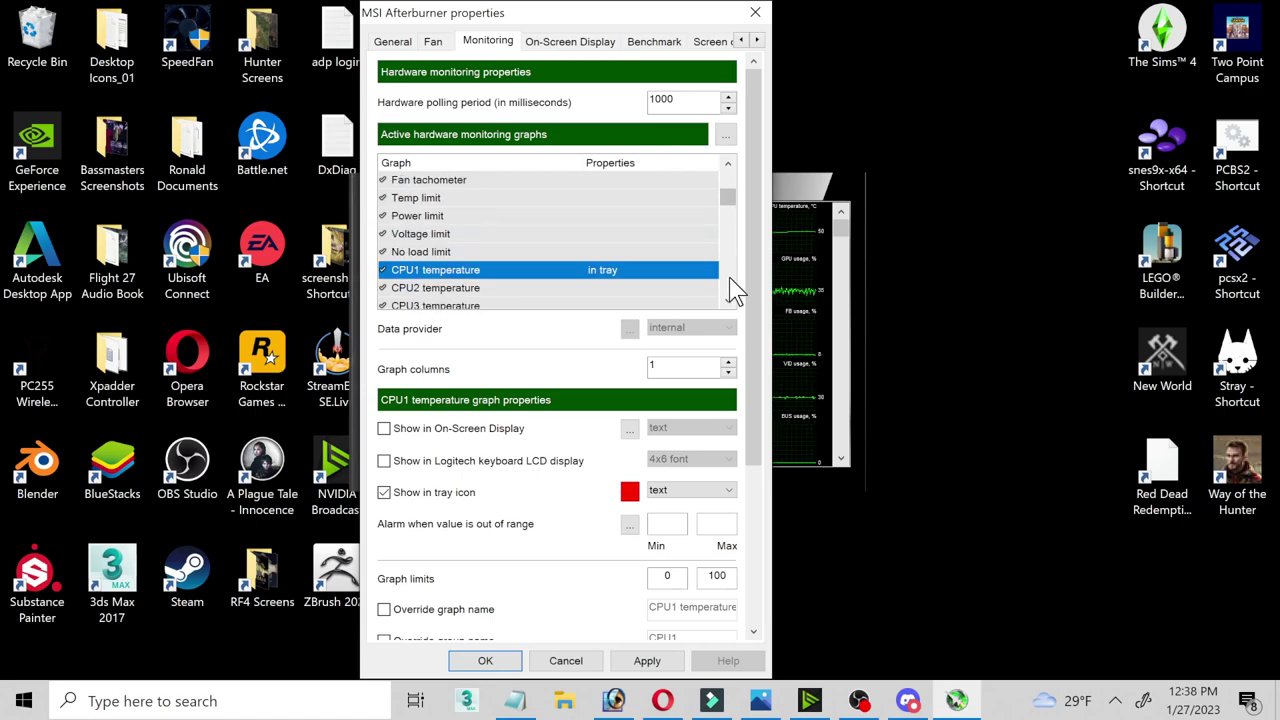
{"action": "scroll", "coordinate": [735, 291], "scroll_direction": "up", "scroll_amount": 1}
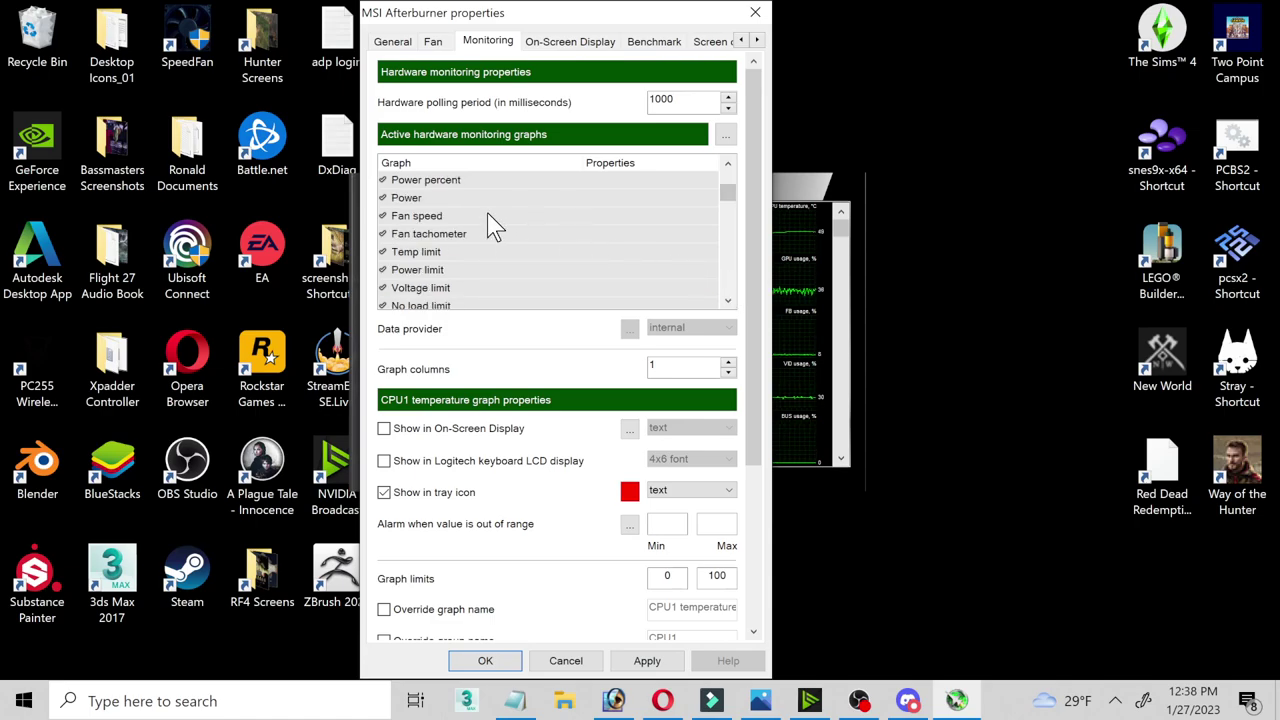
Enable Show in tray icon for Fan speed and apply, adding a 43% tray readout.
{"action": "left_click", "coordinate": [412, 216]}
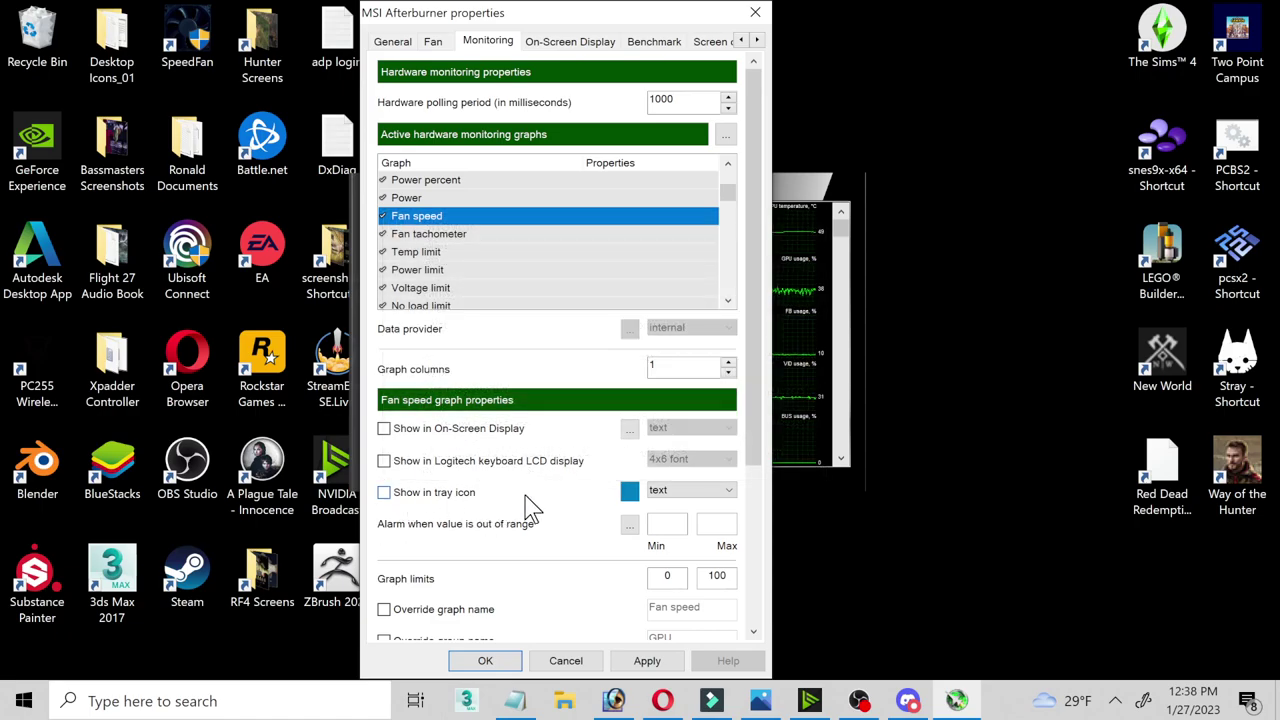
{"action": "left_click", "coordinate": [392, 498]}
{"action": "left_click", "coordinate": [642, 662]}
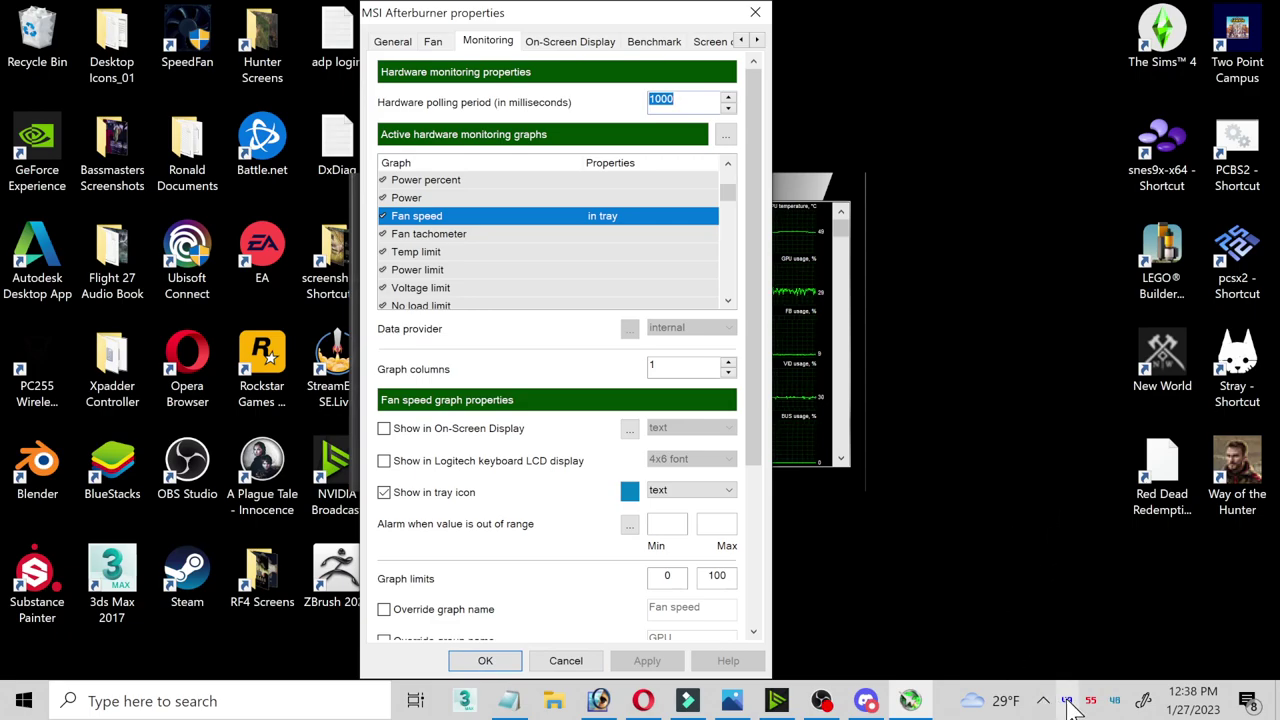
{"action": "mouse_move", "coordinate": [1069, 697]}
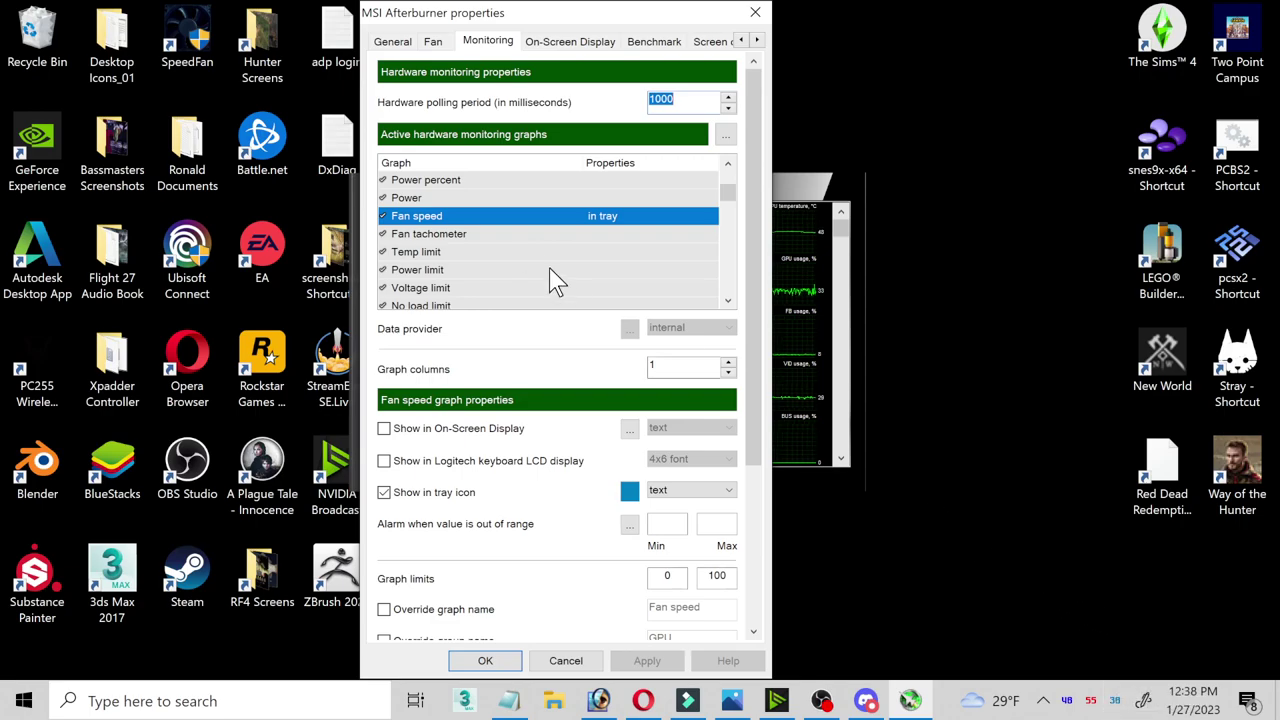
Set the fan speed tray icon colour to green and apply it.
{"action": "left_click", "coordinate": [630, 492]}
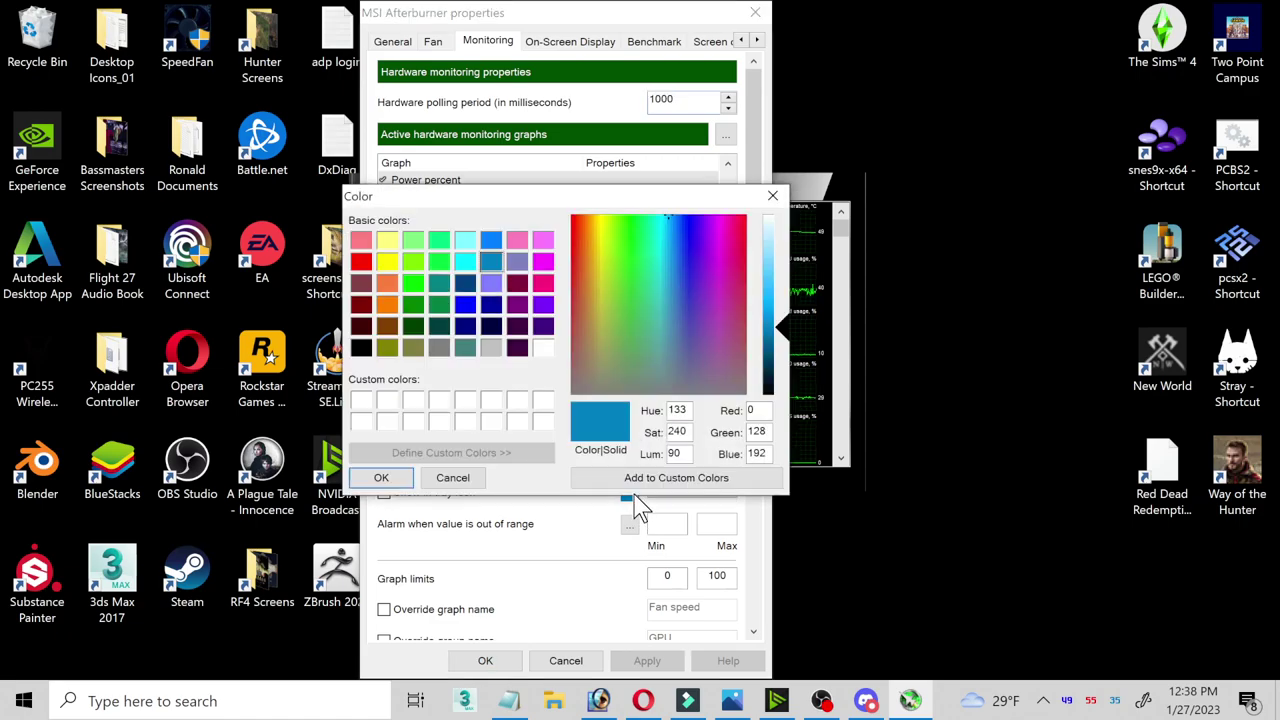
{"action": "left_click", "coordinate": [438, 264]}
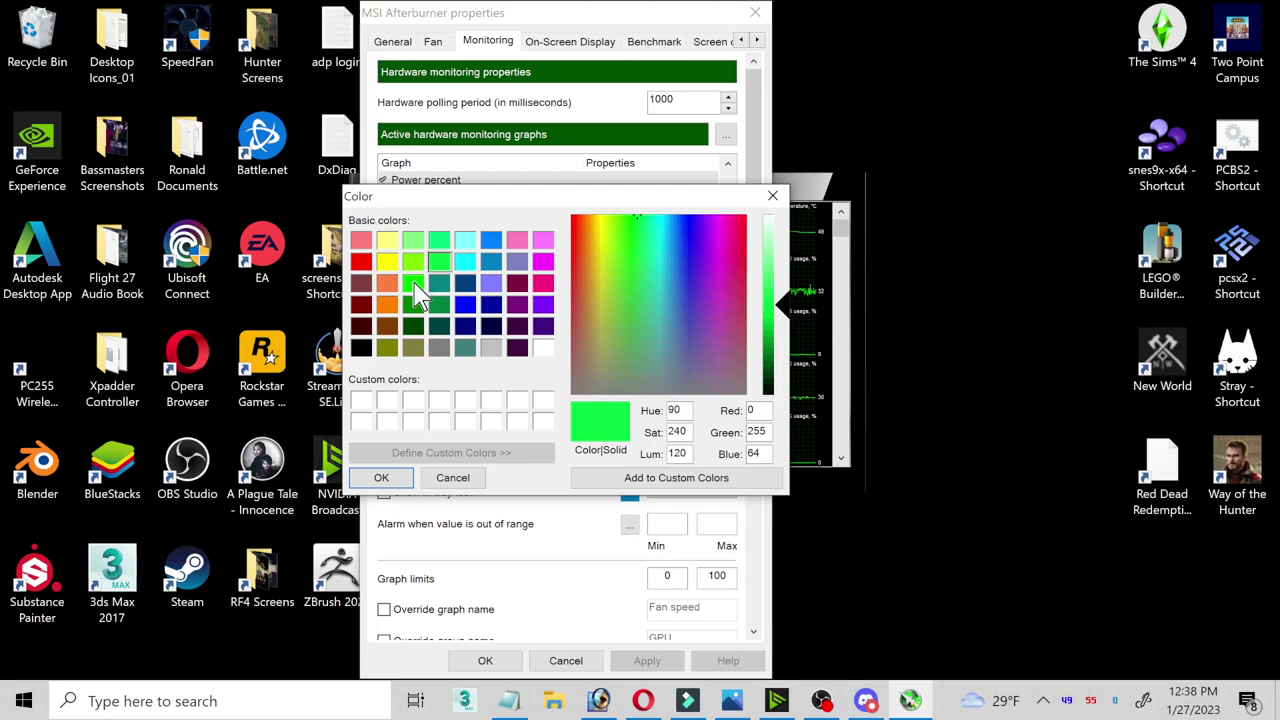
{"action": "left_click", "coordinate": [413, 284]}
{"action": "left_click", "coordinate": [383, 480]}
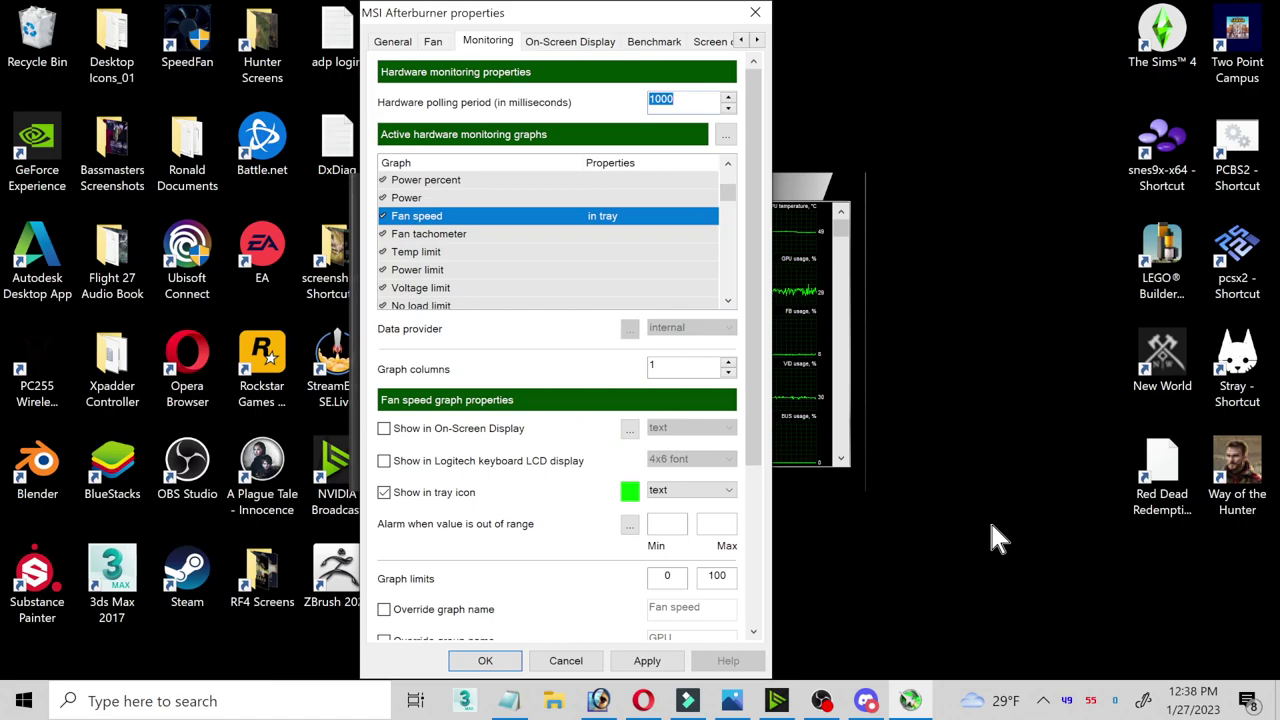
{"action": "left_click", "coordinate": [638, 661]}
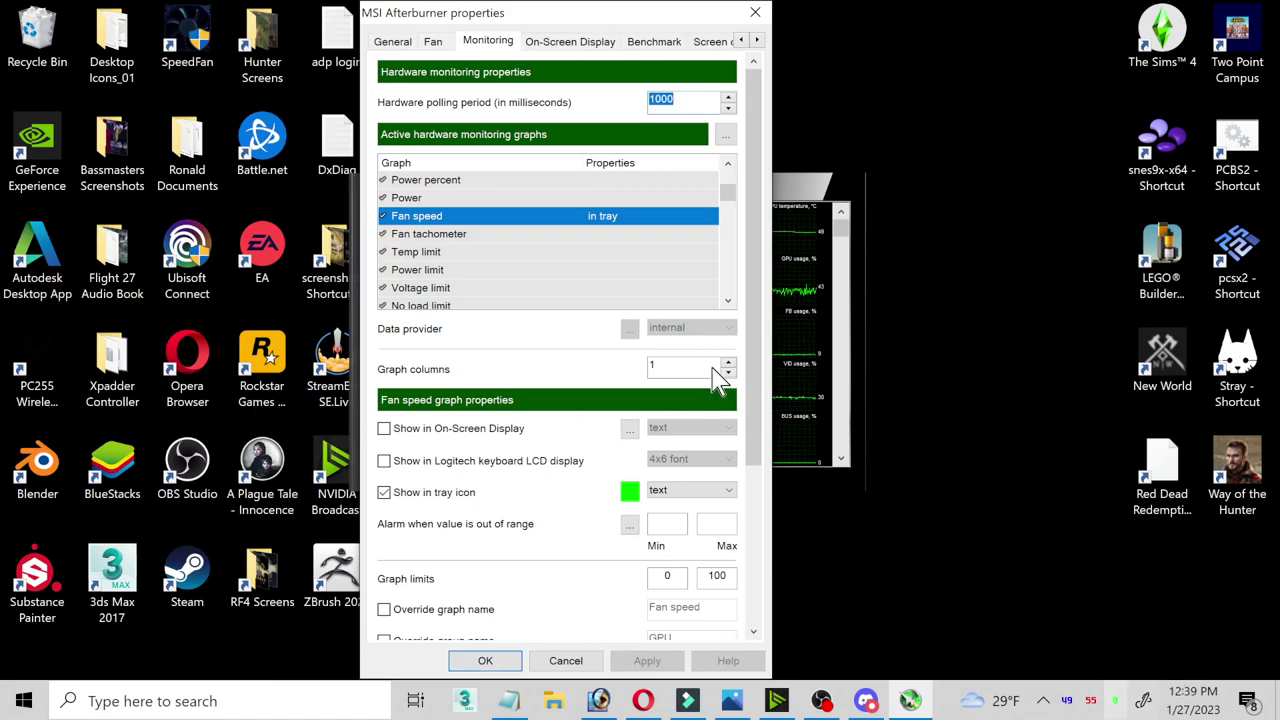
Change the fan speed tray icon colour to black and apply it.
{"action": "left_click", "coordinate": [629, 491]}
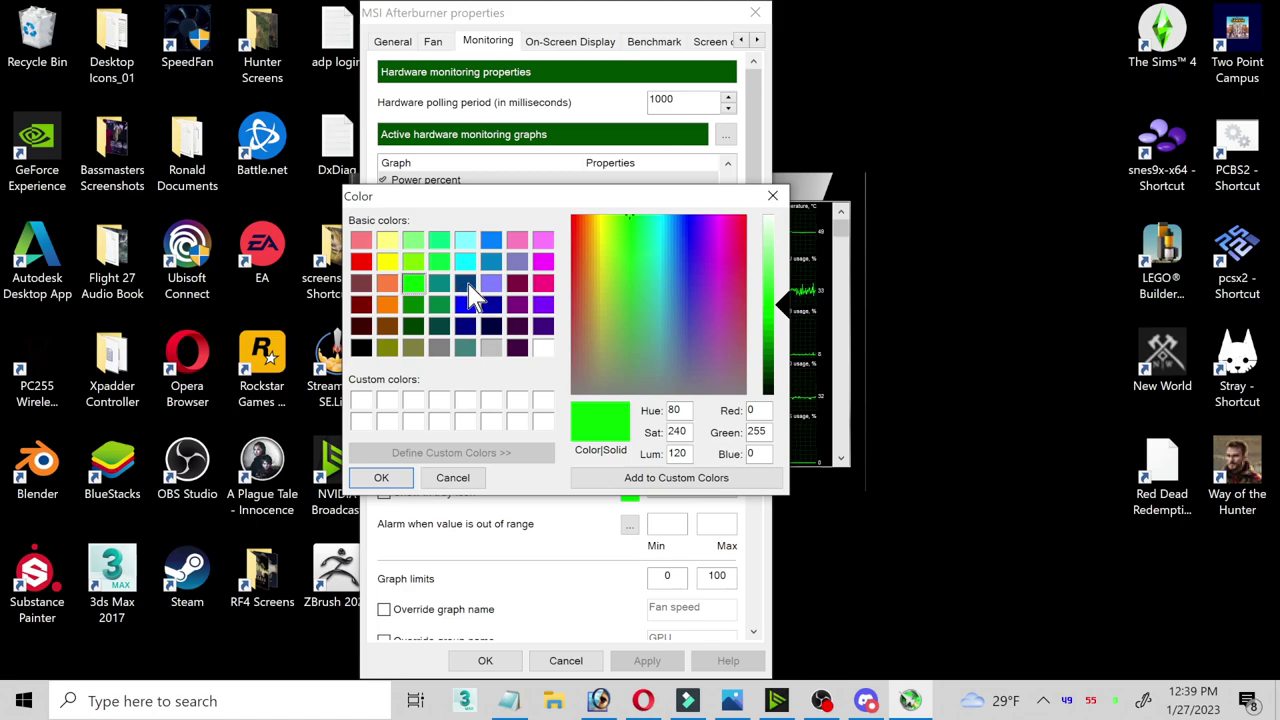
{"action": "left_click", "coordinate": [361, 347]}
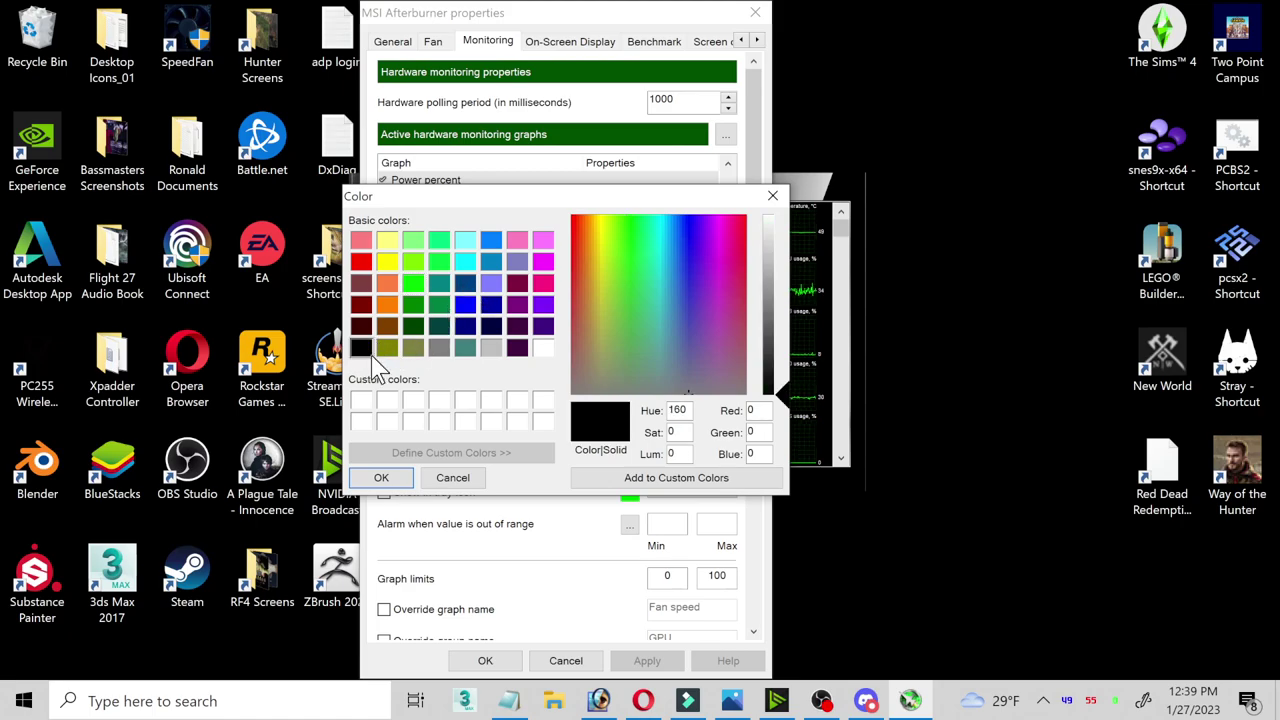
{"action": "left_click", "coordinate": [377, 482]}
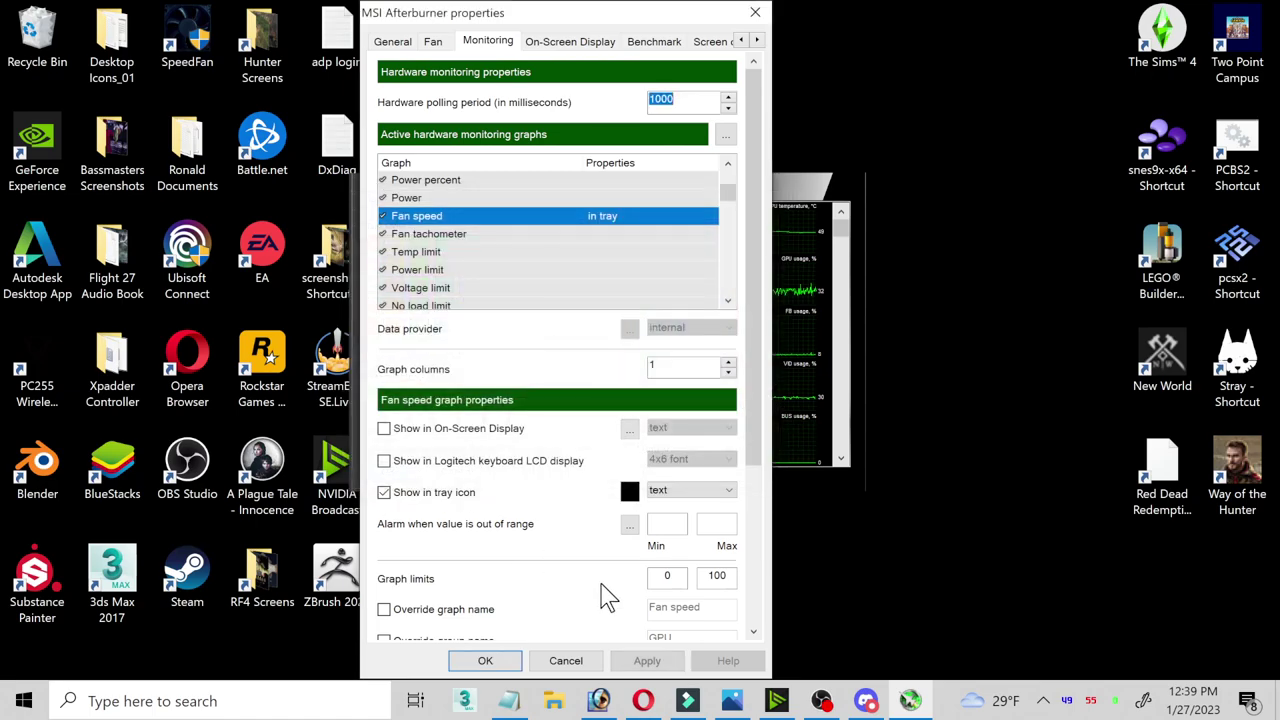
{"action": "left_click", "coordinate": [638, 660]}
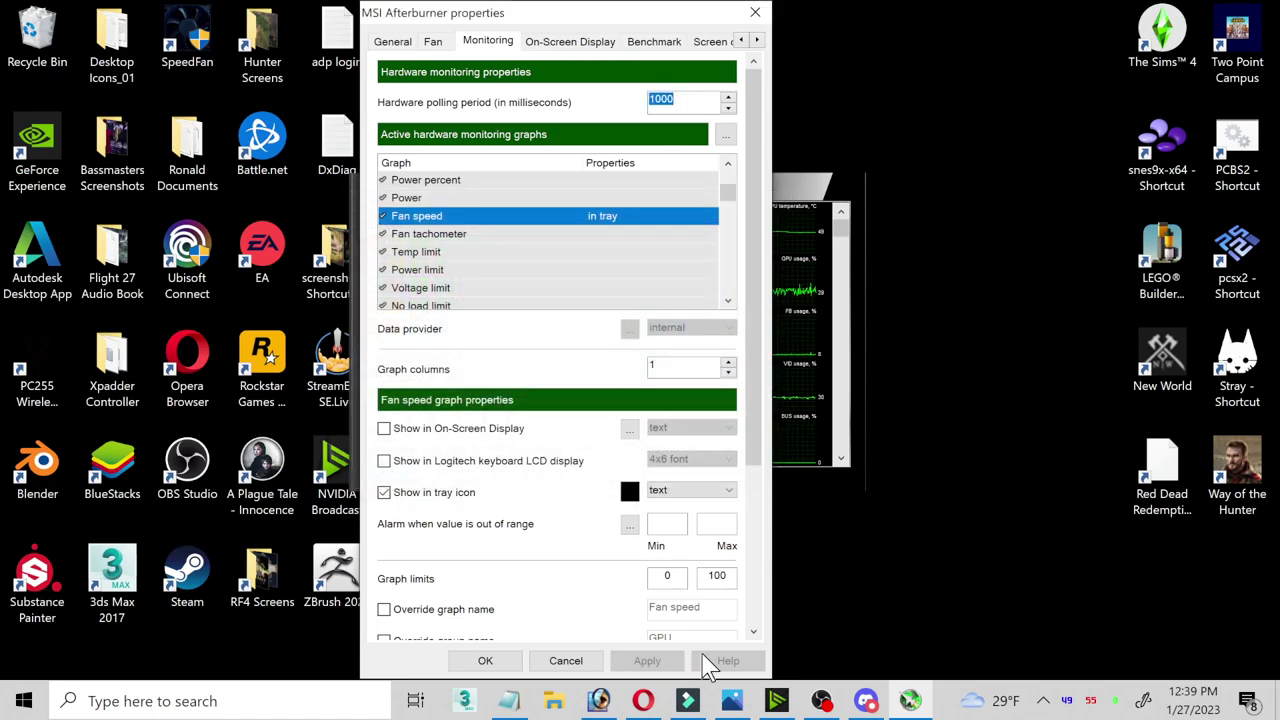
Close the Afterburner properties dialog and then the main MSI Afterburner window.
{"action": "left_click", "coordinate": [757, 14]}
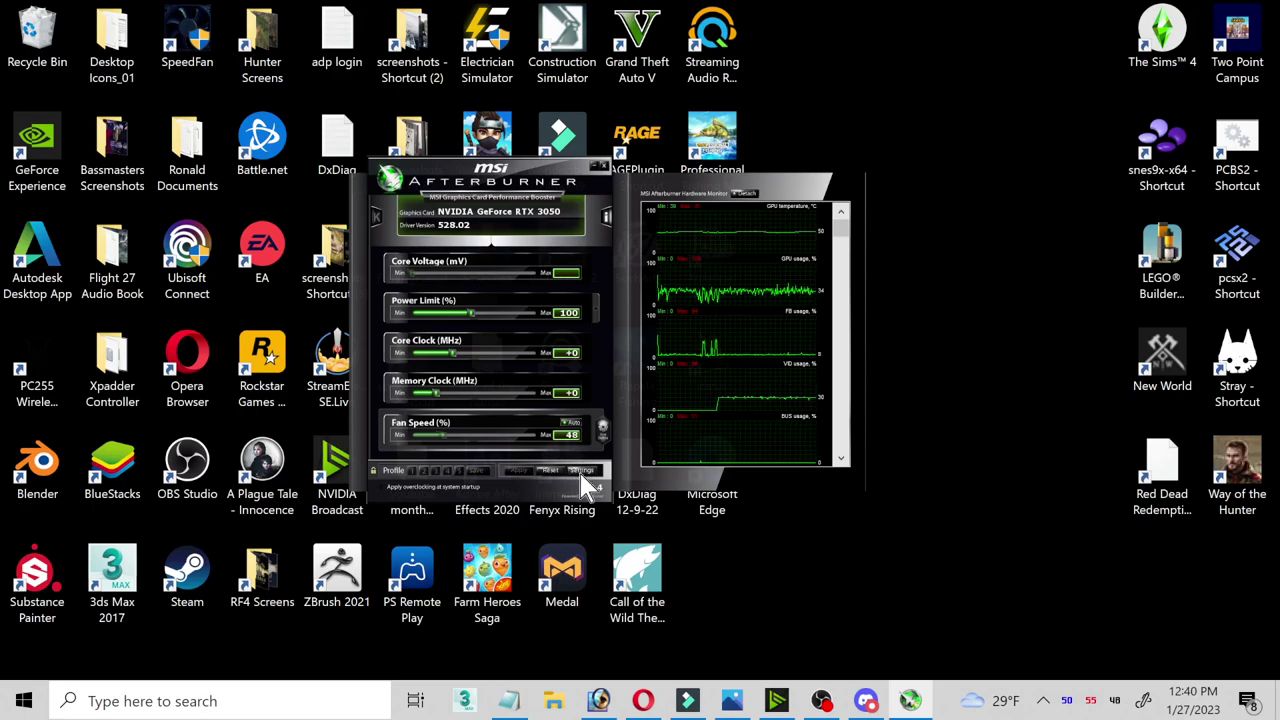
{"action": "left_click", "coordinate": [602, 165]}
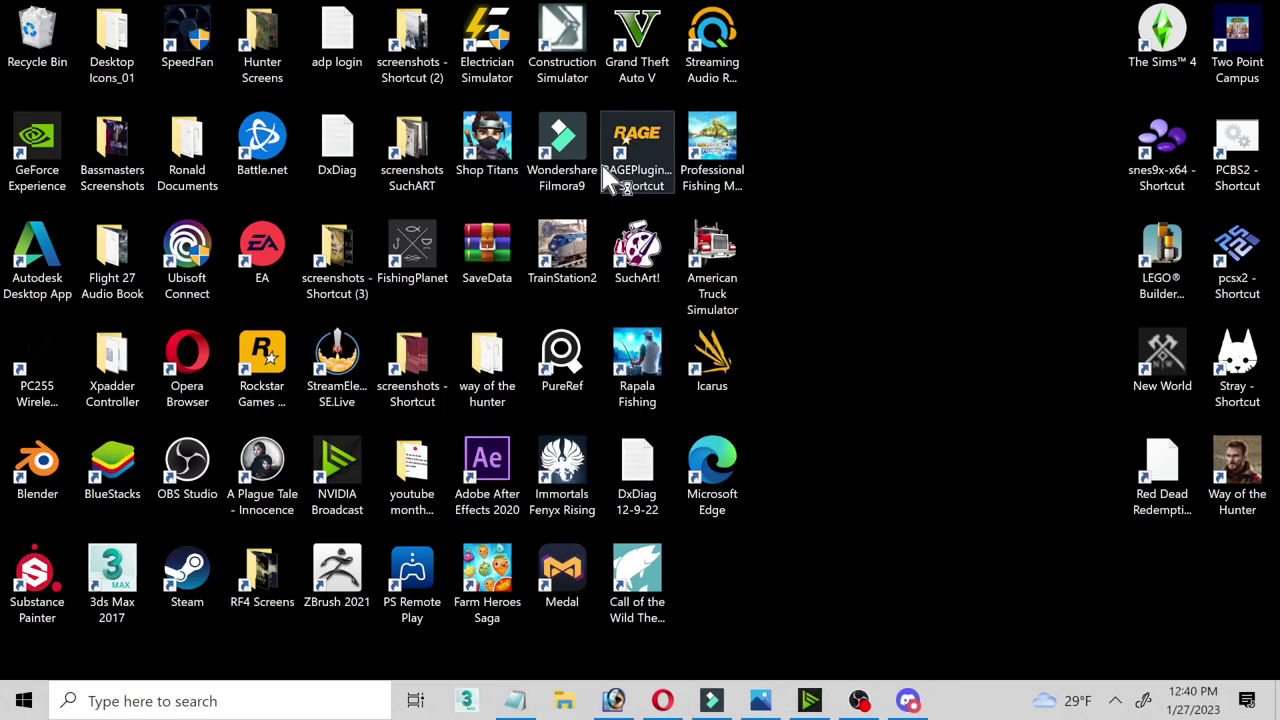